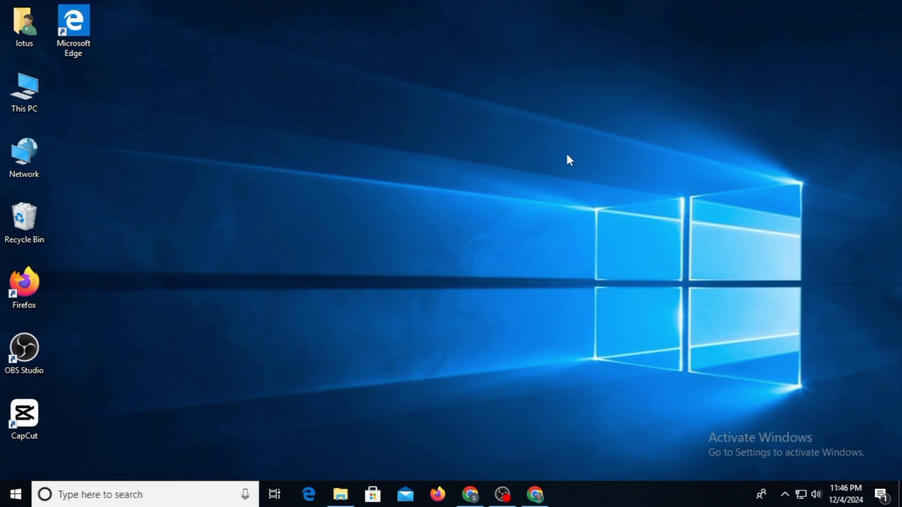
- Bring up the TurboTax Online Tax Home in Chrome and close the empty New Tab
{"action": "left_click", "coordinate": [535, 494]}
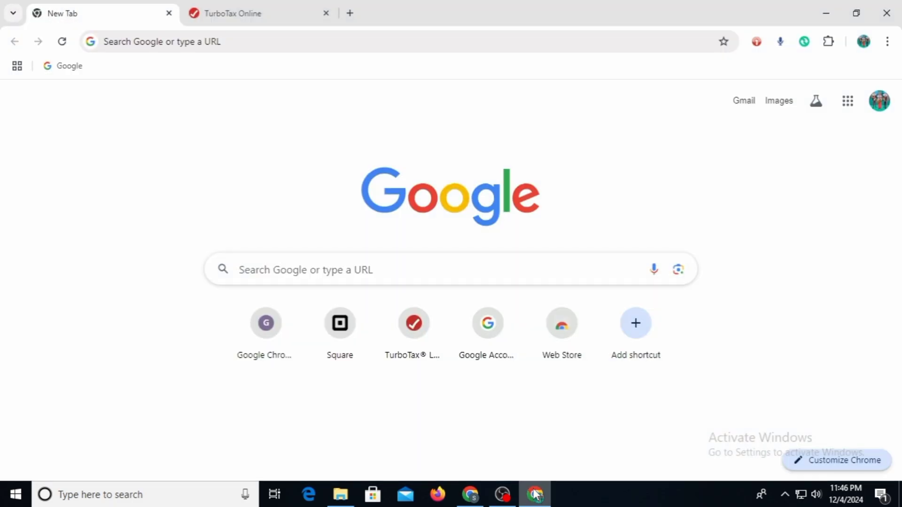
{"action": "left_click", "coordinate": [240, 14]}
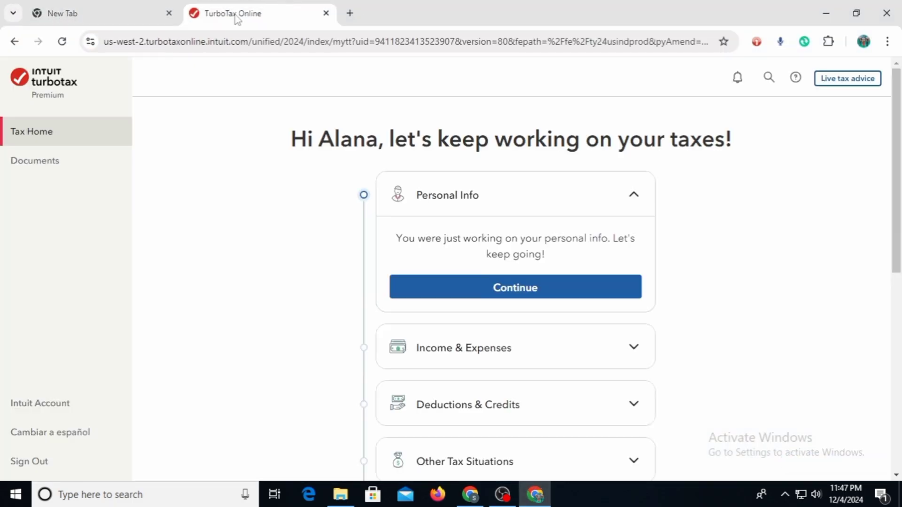
{"action": "left_click", "coordinate": [170, 14]}
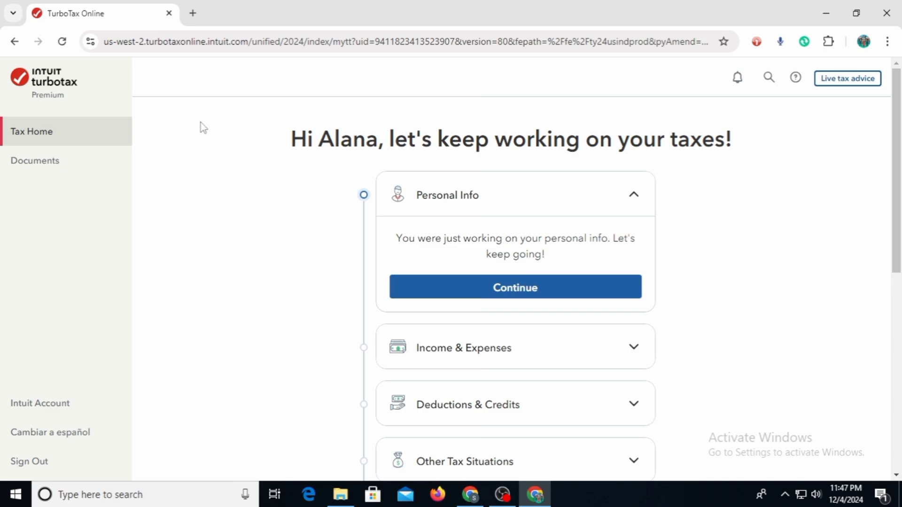
{"action": "scroll", "coordinate": [737, 356], "scroll_direction": "down", "scroll_amount": 2}
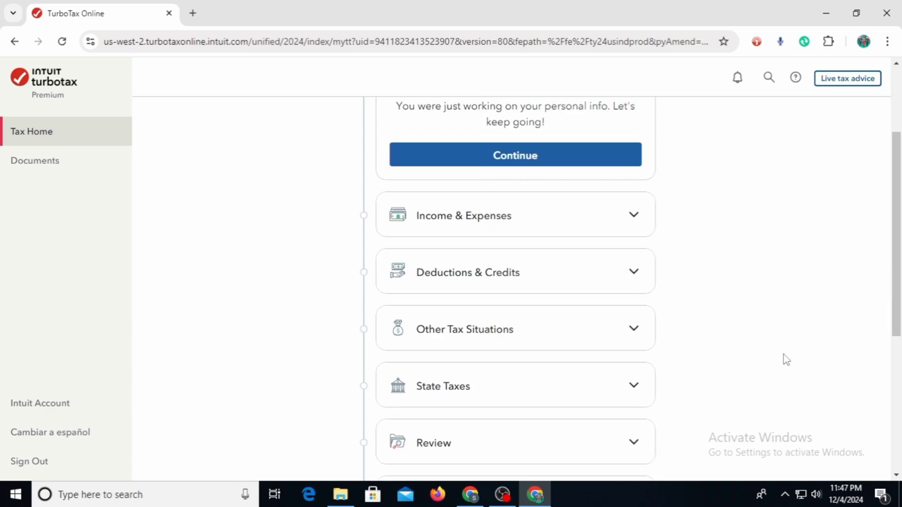
- Open the TurboTax help search panel and place the cursor in its search field
{"action": "left_click", "coordinate": [768, 82]}
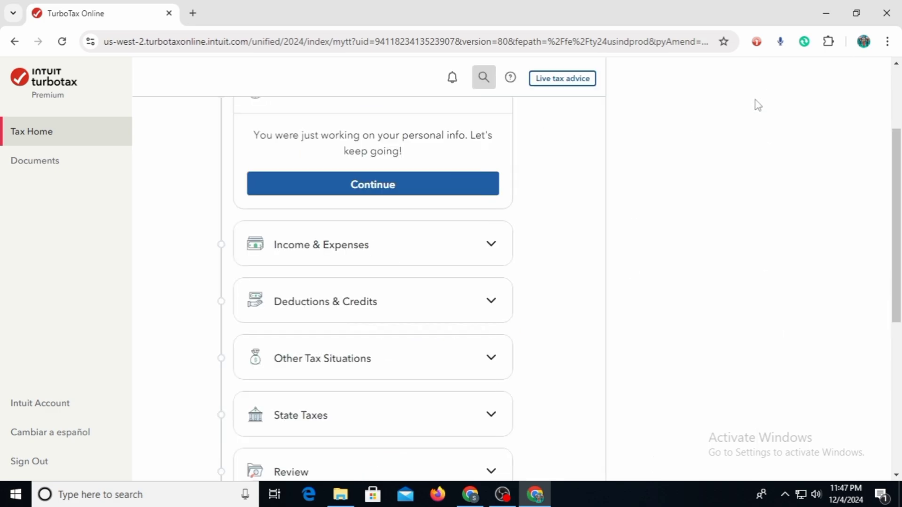
{"action": "left_click", "coordinate": [710, 121]}
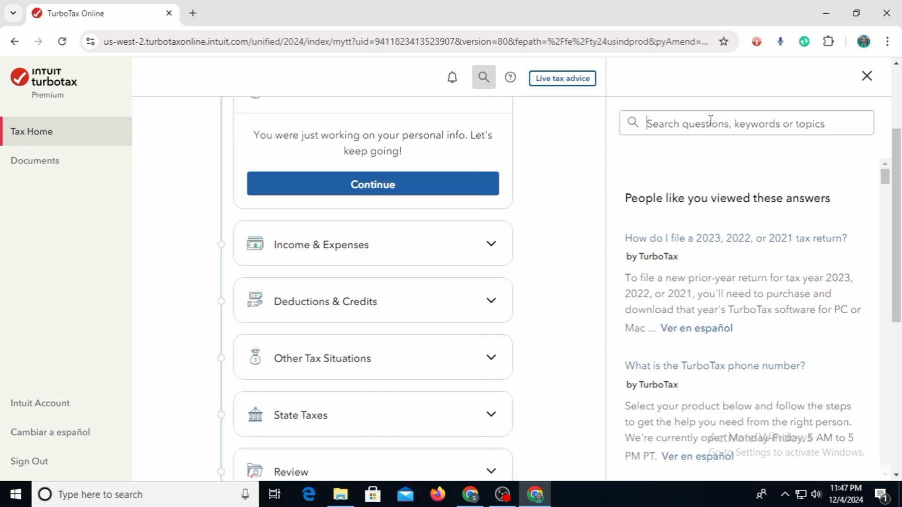
{"action": "type", "text": "rej"}
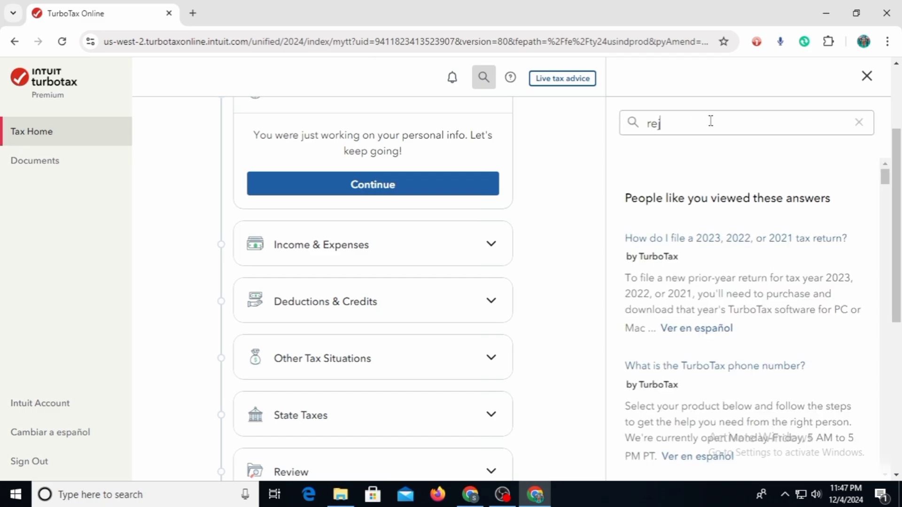
{"action": "type", "text": "ect"}
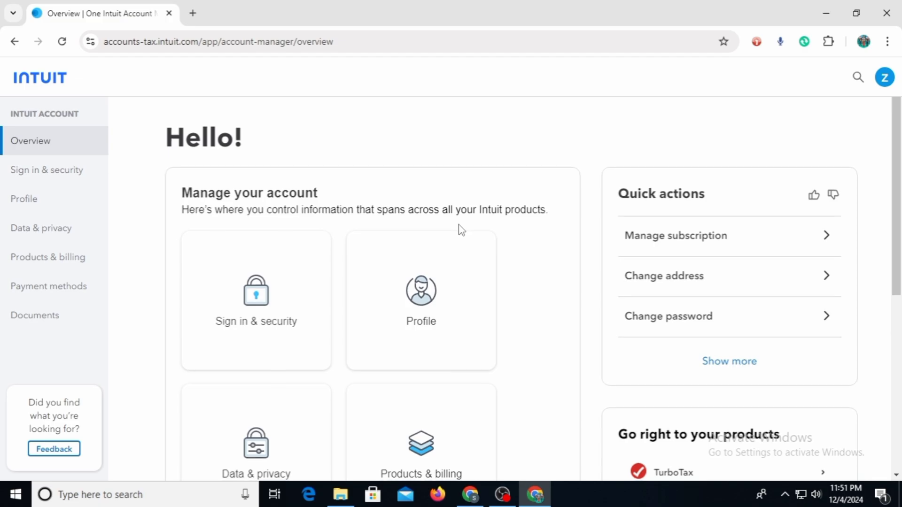
{"action": "scroll", "coordinate": [462, 230], "scroll_direction": "down", "scroll_amount": 2}
{"action": "scroll", "coordinate": [460, 231], "scroll_direction": "down", "scroll_amount": 1}
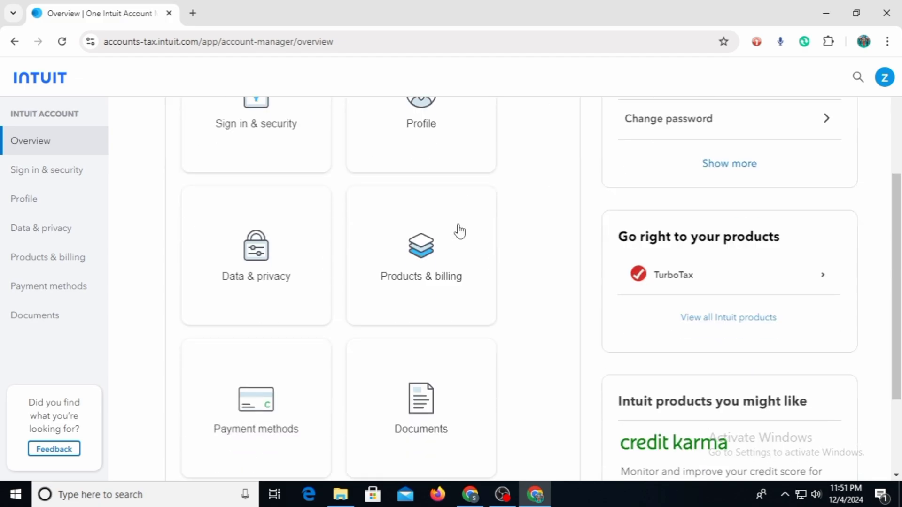